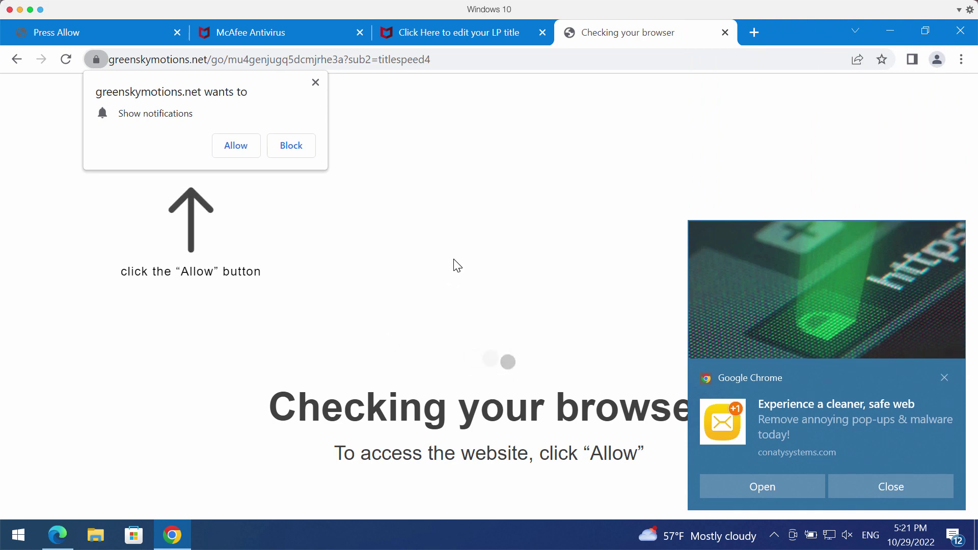
- Allow notifications from greenskymotions.net, then open a blank new tab
{"action": "left_click", "coordinate": [229, 146]}
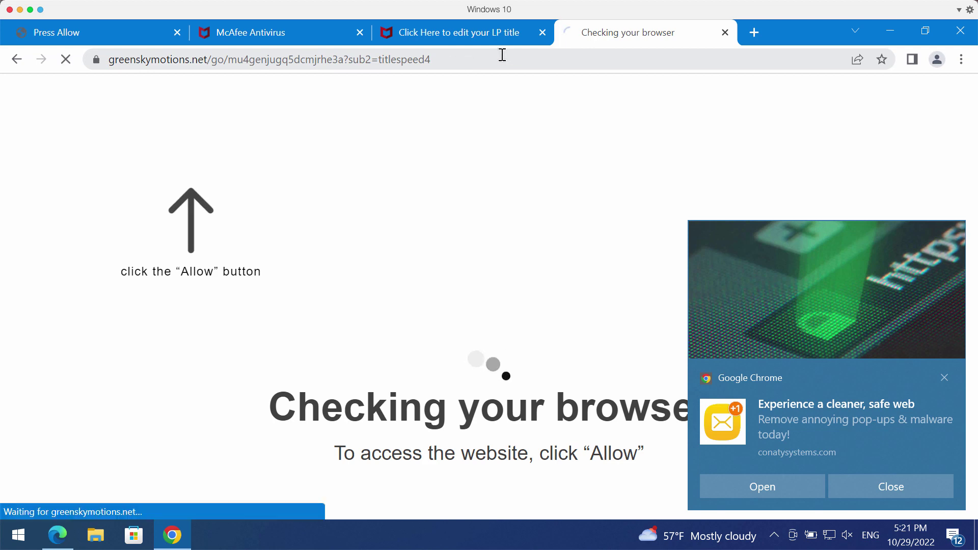
{"action": "left_click", "coordinate": [755, 33]}
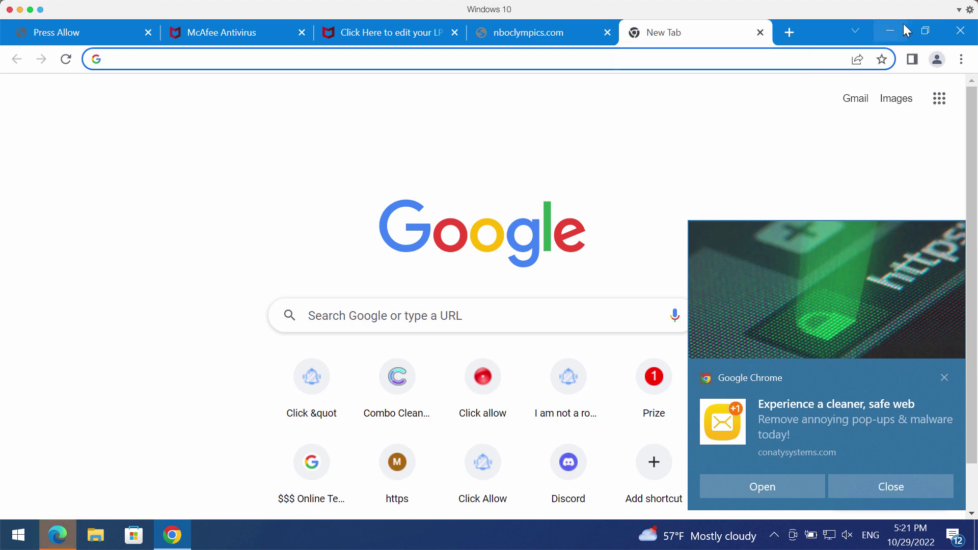
- Restore the Chrome window from full screen and reposition it
{"action": "left_click", "coordinate": [923, 31]}
{"action": "mouse_move", "coordinate": [592, 48]}
{"action": "left_mouse_down"}
{"action": "mouse_move", "coordinate": [458, 24]}
{"action": "mouse_move", "coordinate": [505, 20]}
{"action": "left_mouse_up"}
{"action": "left_click_drag", "start_coordinate": [826, 31], "coordinate": [475, 36]}
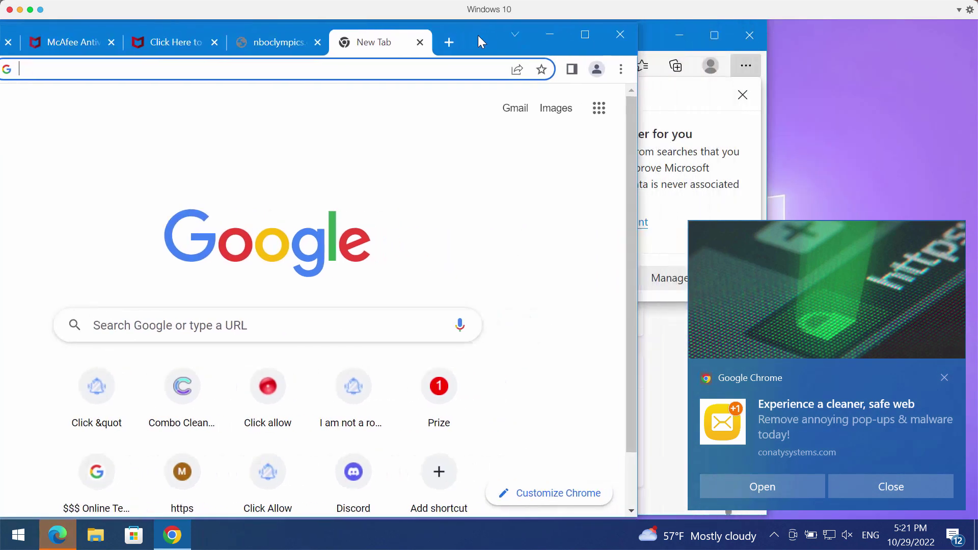
- Go to Chrome Settings, Privacy and security, then Site settings
{"action": "left_click", "coordinate": [615, 70]}
{"action": "left_click", "coordinate": [464, 331]}
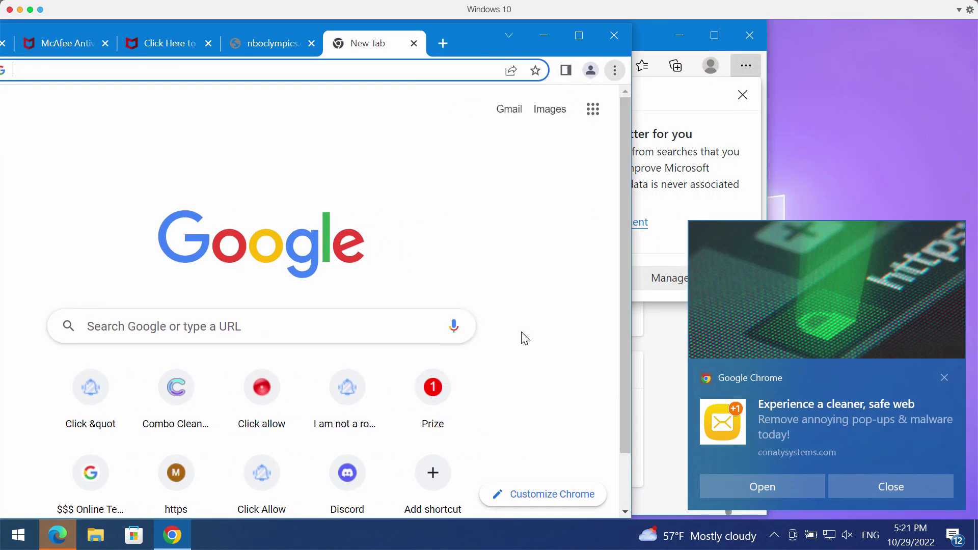
{"action": "left_click_drag", "start_coordinate": [487, 34], "coordinate": [640, 48]}
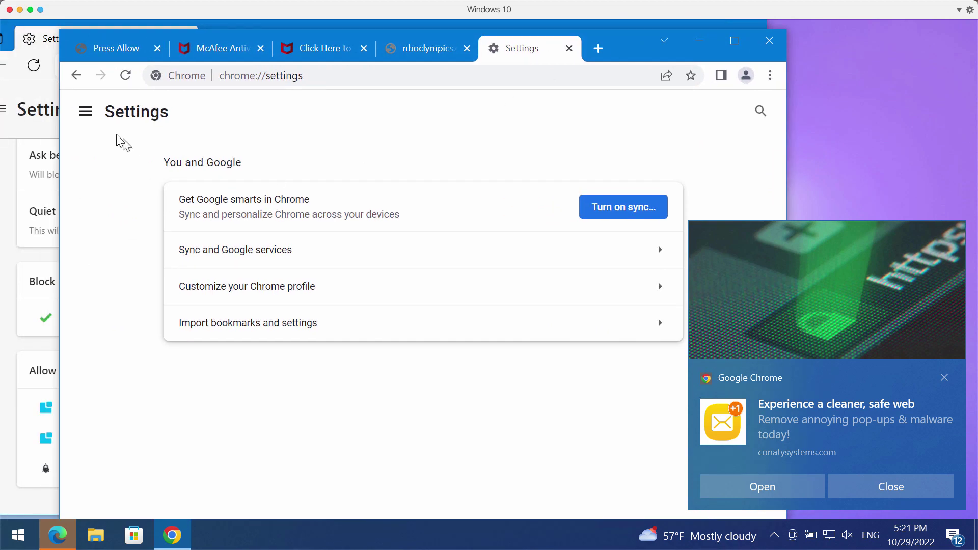
{"action": "left_click", "coordinate": [86, 111]}
{"action": "left_click", "coordinate": [153, 216]}
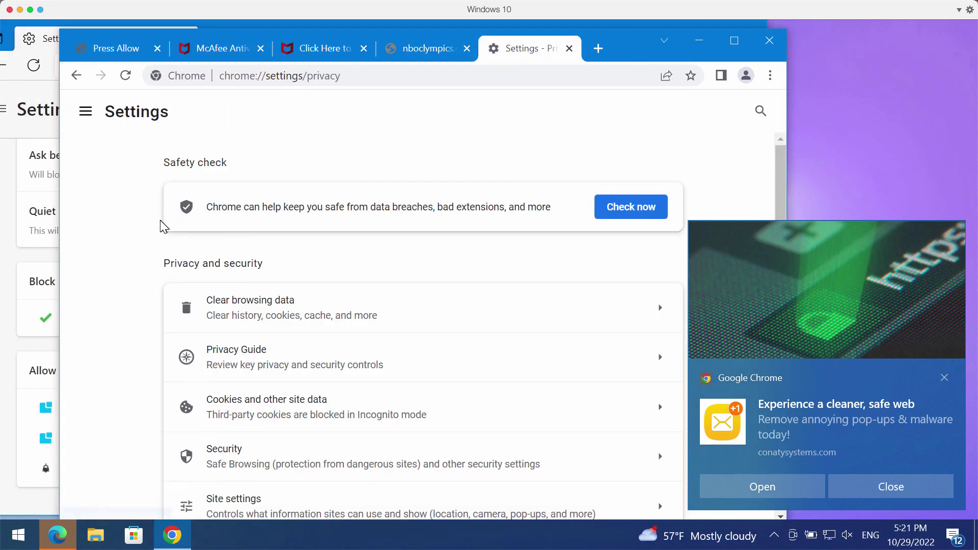
{"action": "left_click", "coordinate": [252, 504]}
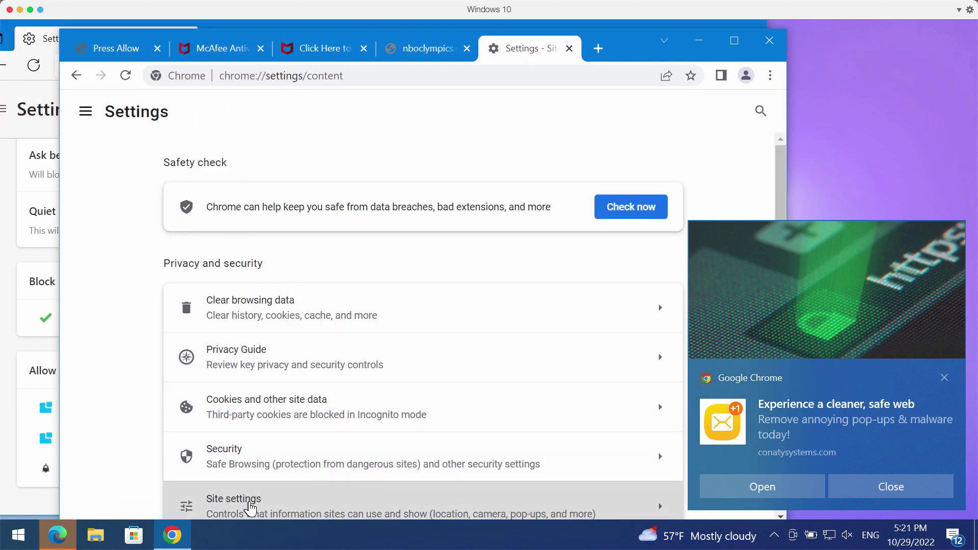
{"action": "scroll", "coordinate": [332, 442], "scroll_direction": "down", "scroll_amount": 2}
{"action": "scroll", "coordinate": [329, 448], "scroll_direction": "down", "scroll_amount": 2}
{"action": "scroll", "coordinate": [325, 454], "scroll_direction": "down", "scroll_amount": 1}
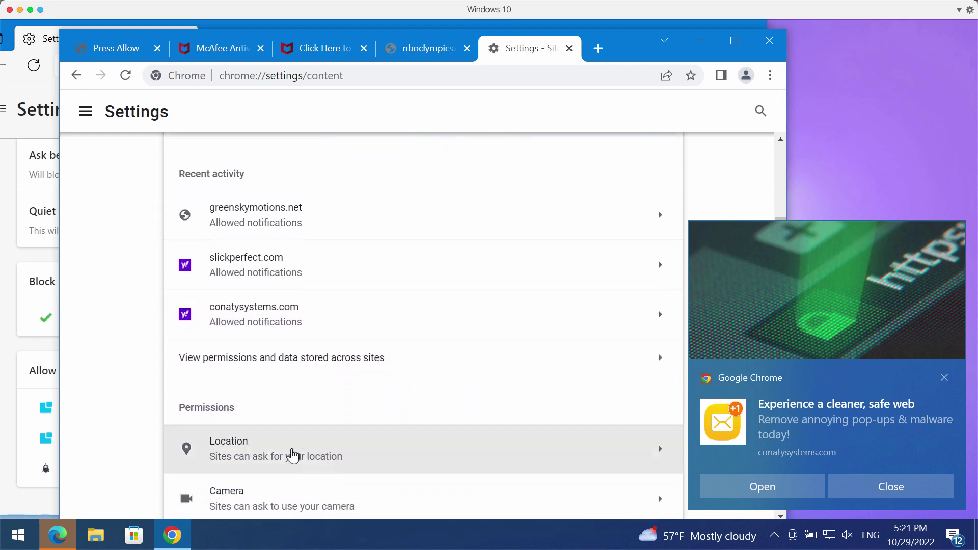
{"action": "scroll", "coordinate": [319, 465], "scroll_direction": "down", "scroll_amount": 1}
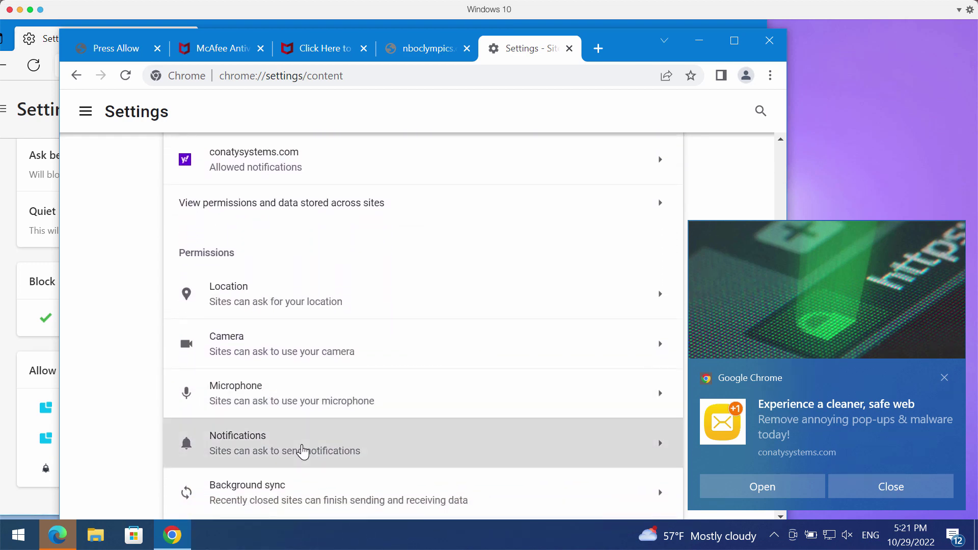
- In Notifications, remove greenskymotions.net, adsforcomputertech.com and besteasyclick.com from Allowed
{"action": "left_click", "coordinate": [306, 455]}
{"action": "scroll", "coordinate": [301, 443], "scroll_direction": "down", "scroll_amount": 2}
{"action": "scroll", "coordinate": [301, 444], "scroll_direction": "down", "scroll_amount": 1}
{"action": "scroll", "coordinate": [306, 435], "scroll_direction": "down", "scroll_amount": 1}
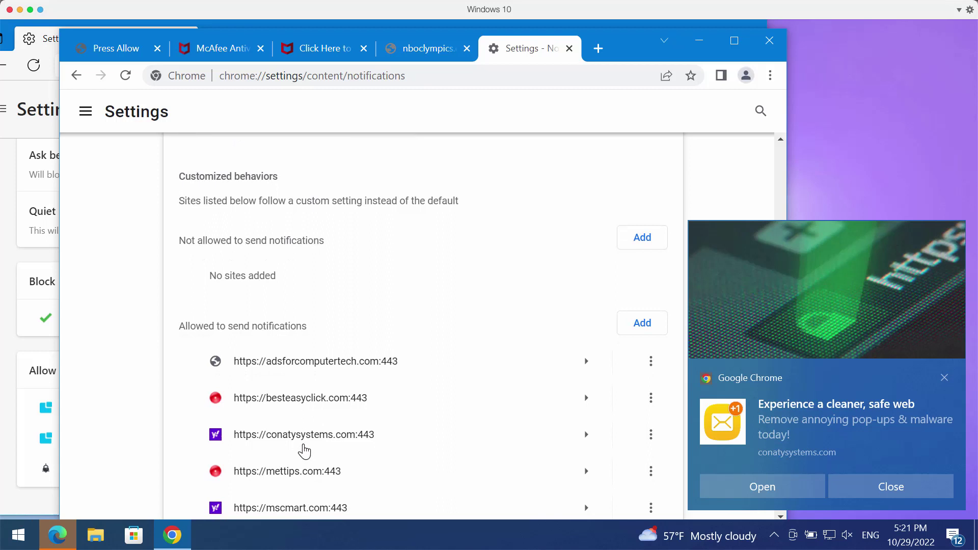
{"action": "scroll", "coordinate": [382, 405], "scroll_direction": "down", "scroll_amount": 1}
{"action": "scroll", "coordinate": [411, 394], "scroll_direction": "down", "scroll_amount": 2}
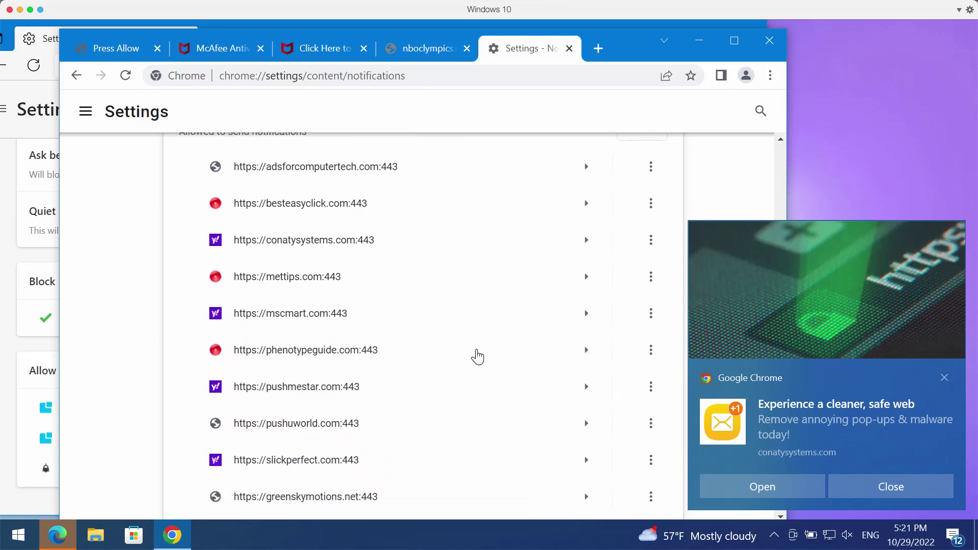
{"action": "scroll", "coordinate": [477, 356], "scroll_direction": "down", "scroll_amount": 1}
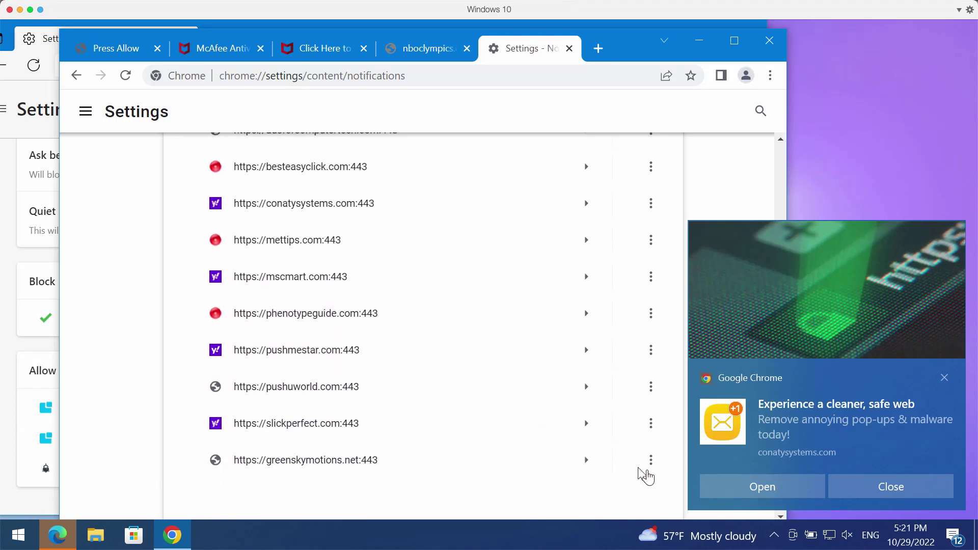
{"action": "left_click", "coordinate": [651, 460]}
{"action": "left_click", "coordinate": [604, 455]}
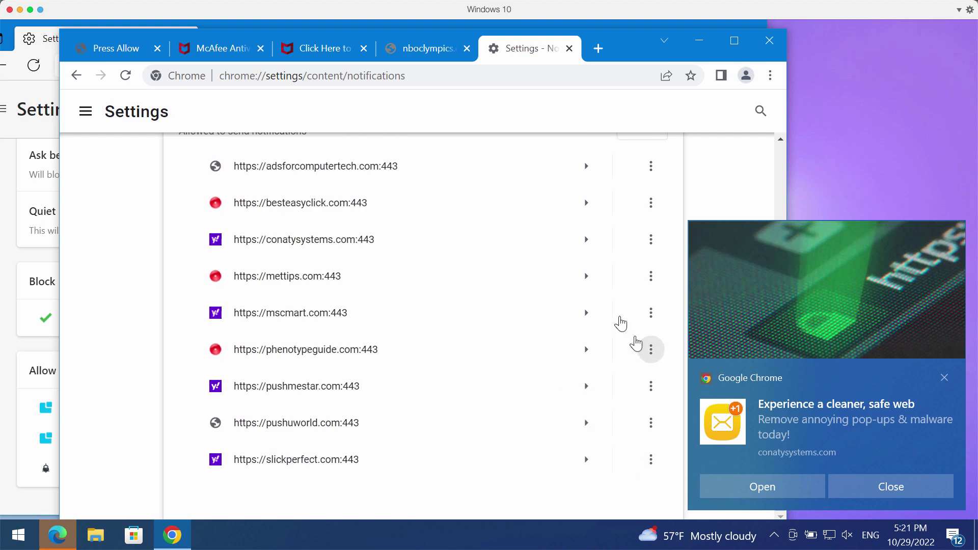
{"action": "left_click", "coordinate": [651, 165]}
{"action": "left_click", "coordinate": [635, 218]}
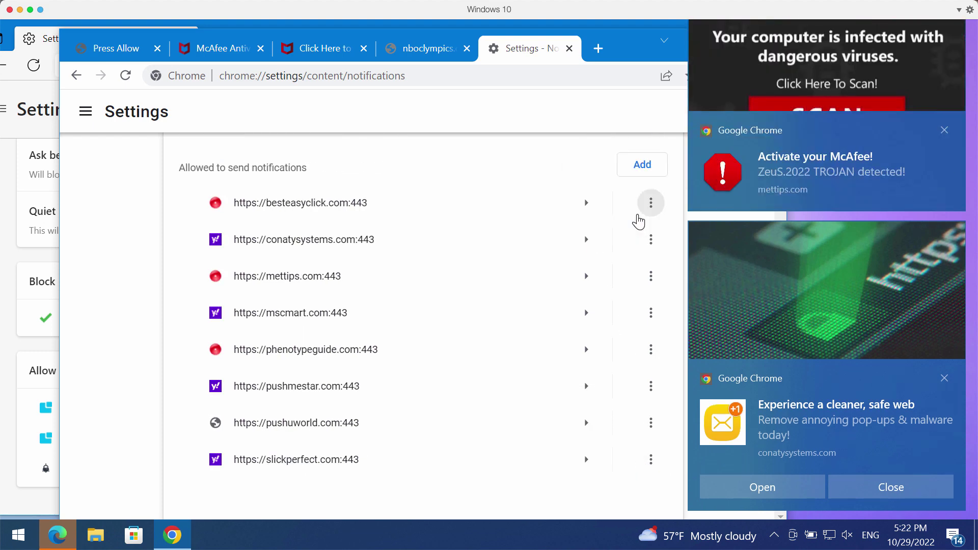
{"action": "left_click", "coordinate": [651, 203]}
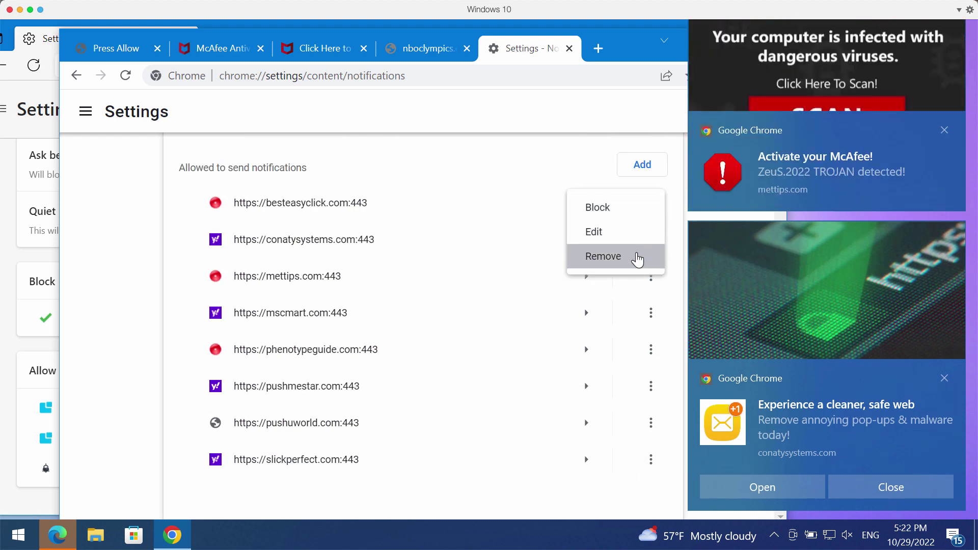
{"action": "left_click", "coordinate": [604, 256]}
- Remove conatysystems.com, mettips.com and mscmart.com from the allowed notification sites
{"action": "left_click", "coordinate": [708, 317]}
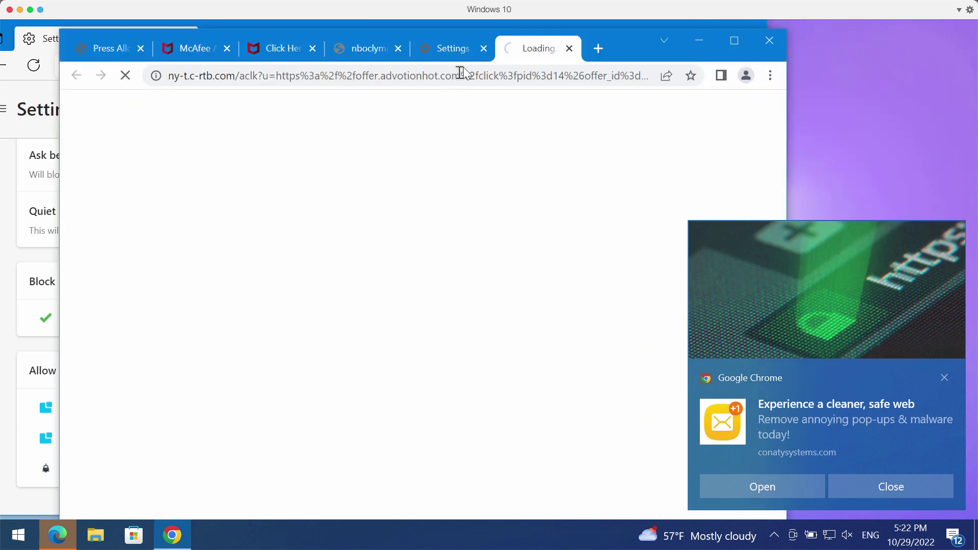
{"action": "left_click", "coordinate": [459, 49]}
{"action": "left_click", "coordinate": [650, 239]}
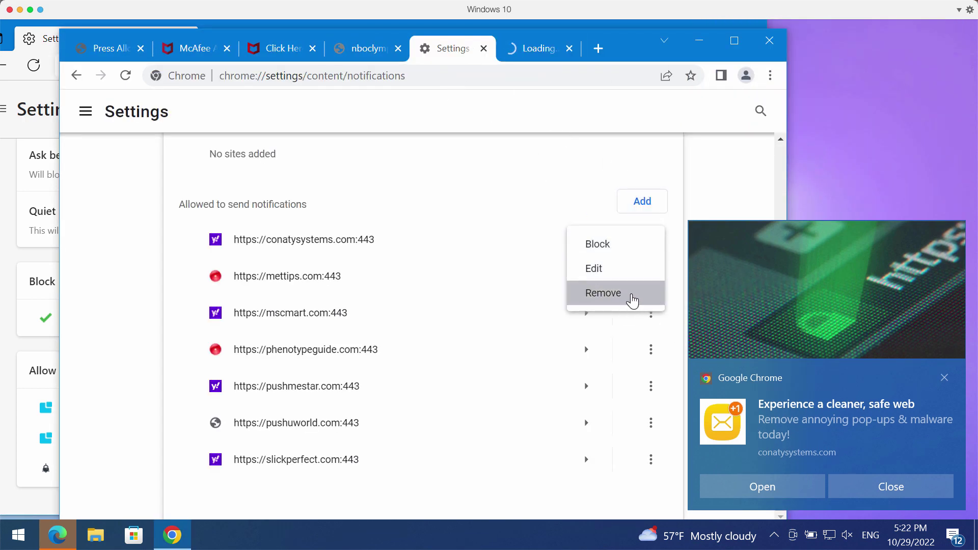
{"action": "left_click", "coordinate": [604, 293]}
{"action": "left_click", "coordinate": [650, 276]}
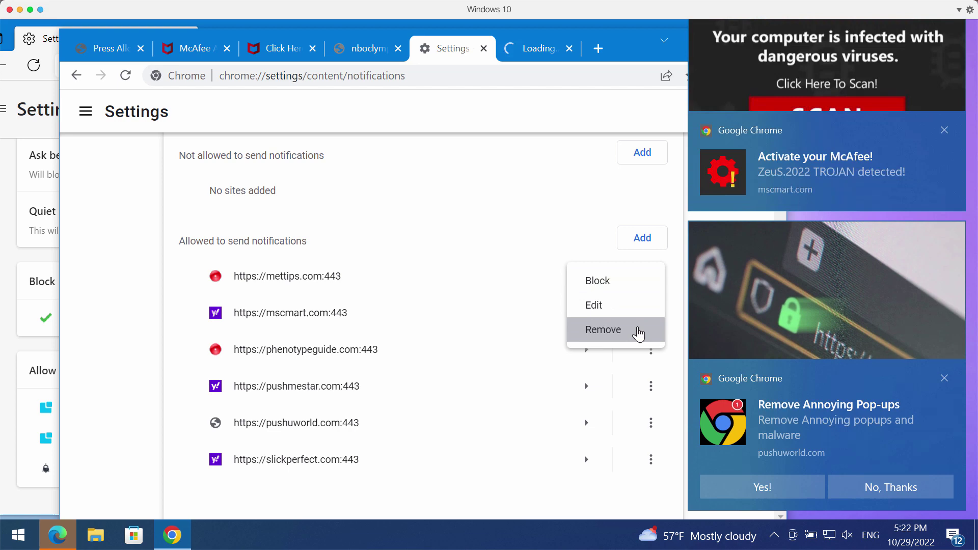
{"action": "left_click", "coordinate": [603, 330]}
{"action": "left_click", "coordinate": [650, 312]}
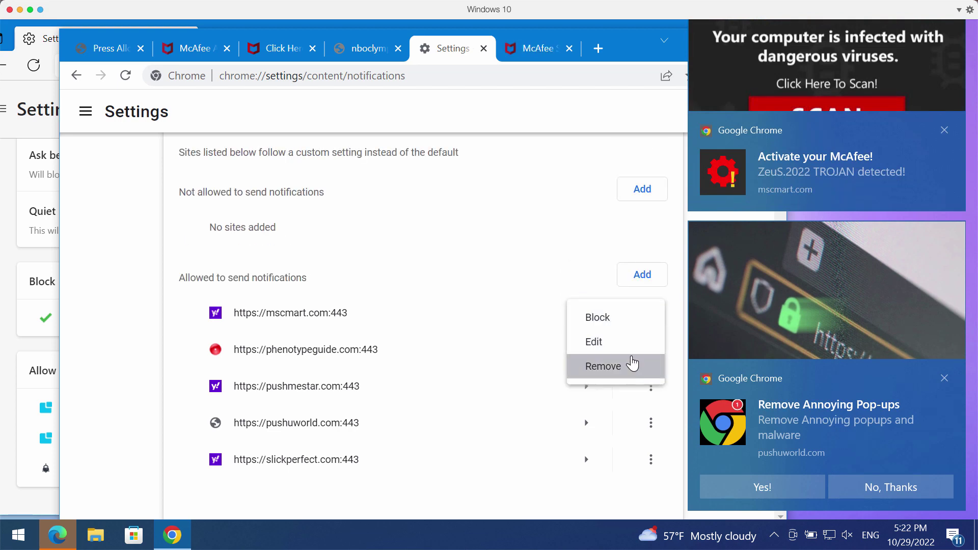
{"action": "left_click", "coordinate": [604, 365]}
- Remove phenotypeguide.com and pushmestar.com from the allowed notification sites
{"action": "left_click", "coordinate": [538, 48]}
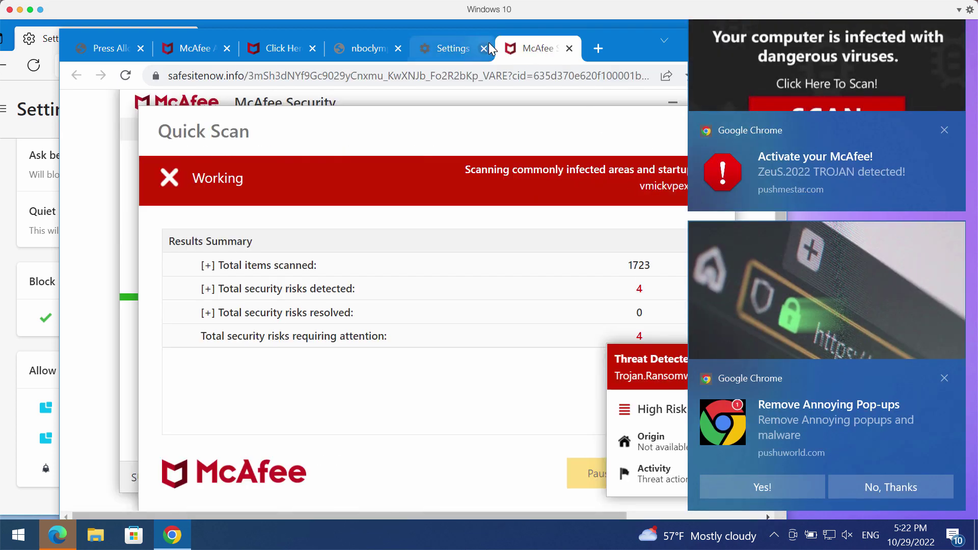
{"action": "left_click", "coordinate": [453, 48]}
{"action": "left_click", "coordinate": [651, 349]}
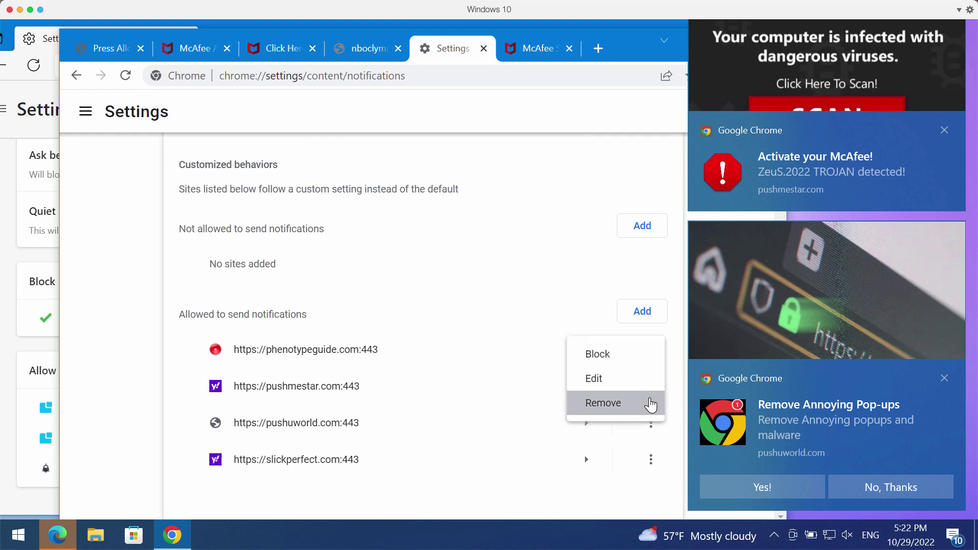
{"action": "left_click", "coordinate": [604, 403]}
{"action": "left_click", "coordinate": [650, 386]}
{"action": "left_click", "coordinate": [604, 438]}
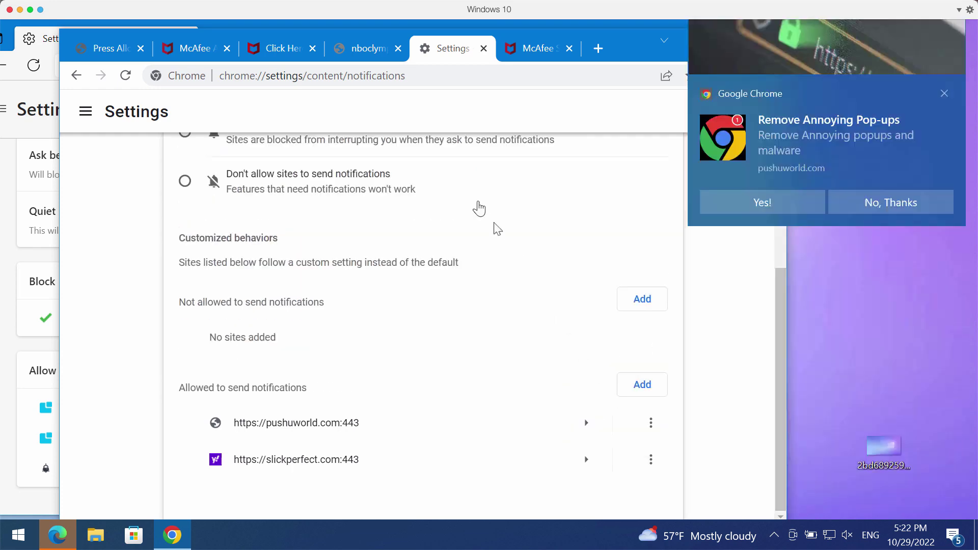
- Go to combocleaner.com in the address bar
{"action": "left_click", "coordinate": [466, 76]}
{"action": "type", "text": "c"}
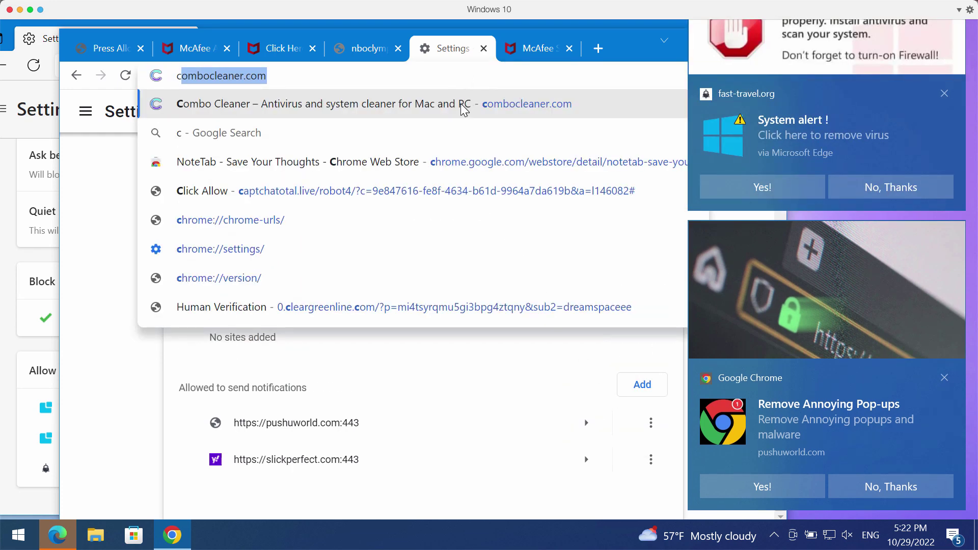
{"action": "key", "text": "Return"}
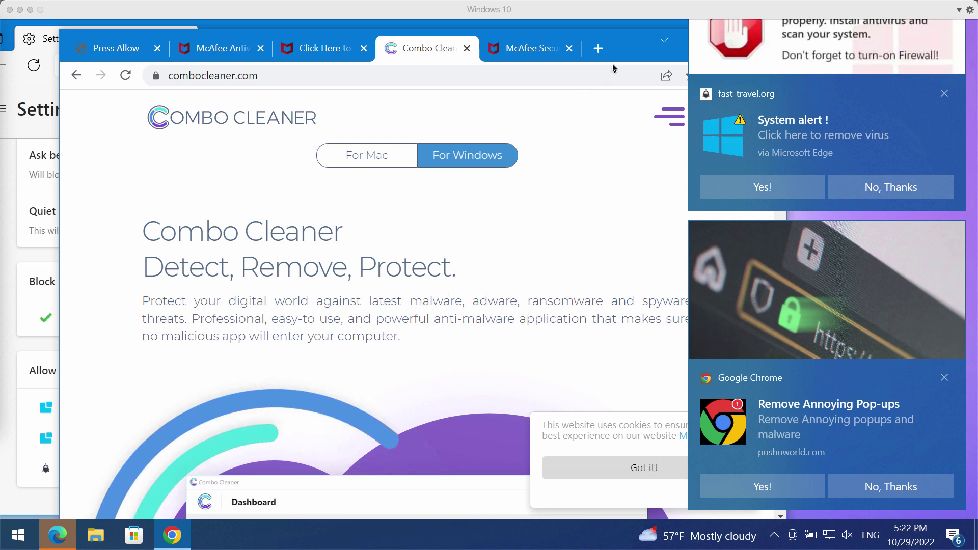
{"action": "left_click_drag", "start_coordinate": [436, 62], "coordinate": [422, 63]}
{"action": "scroll", "coordinate": [376, 439], "scroll_direction": "down", "scroll_amount": 5}
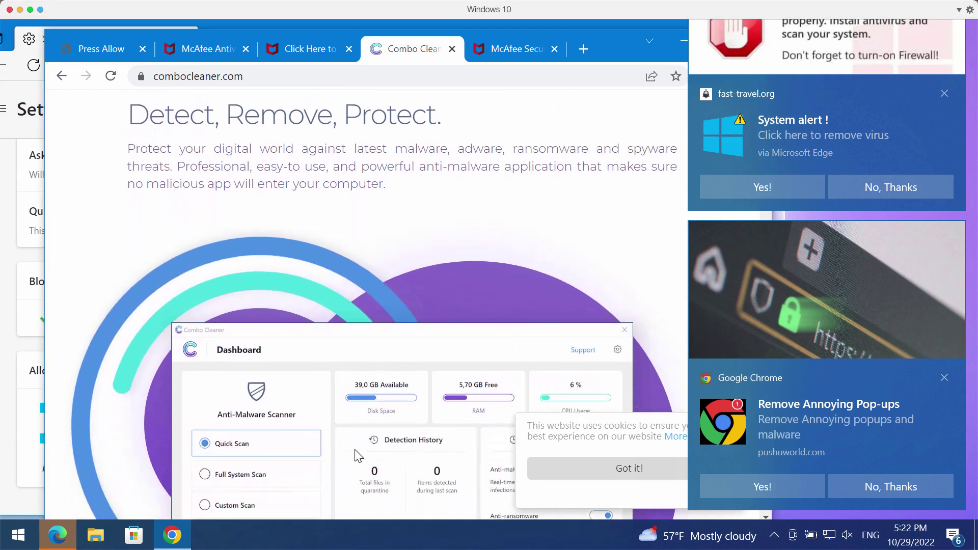
{"action": "scroll", "coordinate": [340, 458], "scroll_direction": "down", "scroll_amount": 5}
{"action": "scroll", "coordinate": [340, 458], "scroll_direction": "down", "scroll_amount": 4}
{"action": "scroll", "coordinate": [406, 444], "scroll_direction": "down", "scroll_amount": 1}
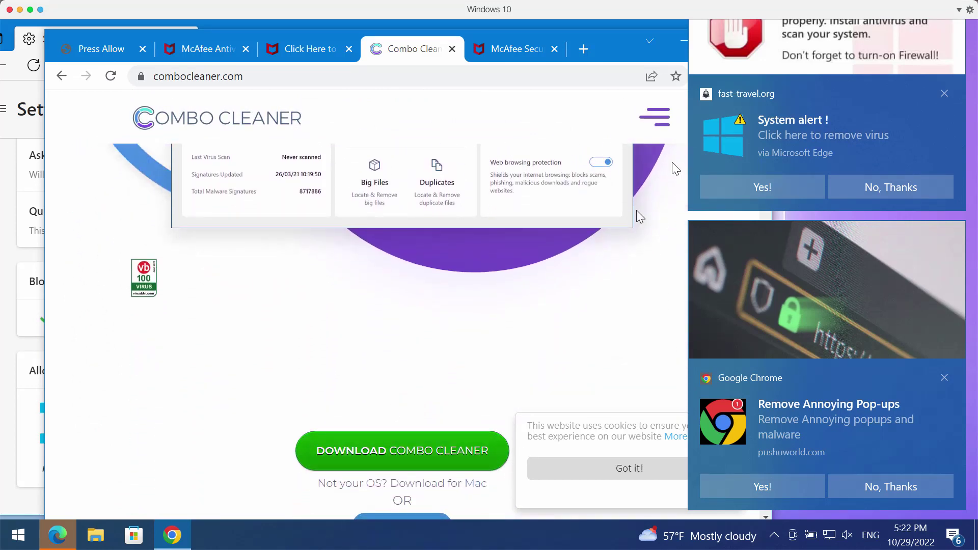
- Minimize the Chrome and Edge windows to reveal the desktop
{"action": "left_click", "coordinate": [678, 45]}
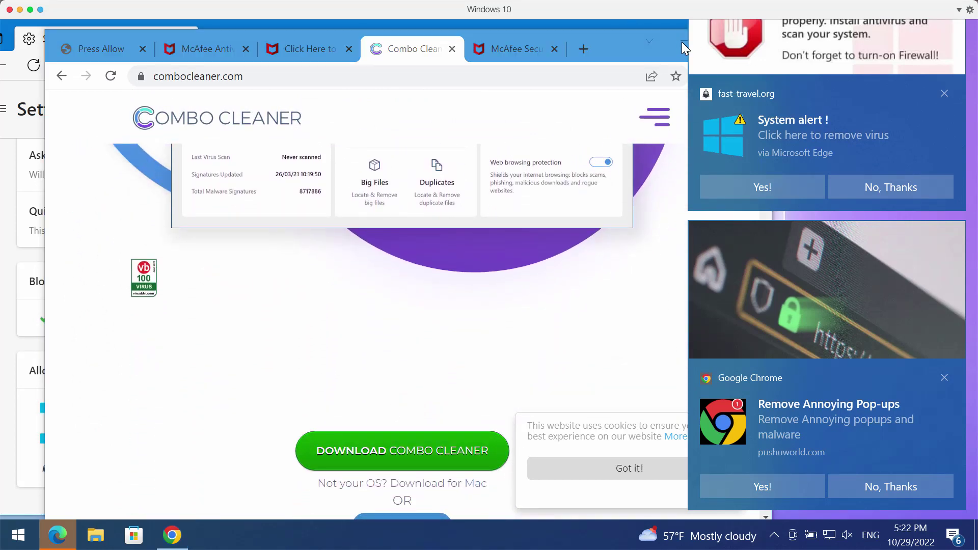
{"action": "left_click", "coordinate": [651, 40]}
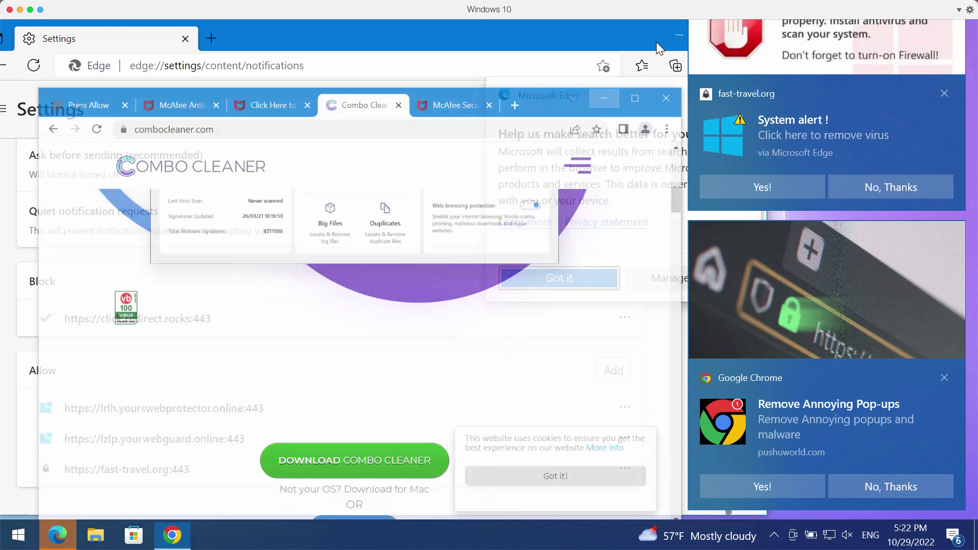
{"action": "left_click", "coordinate": [675, 37]}
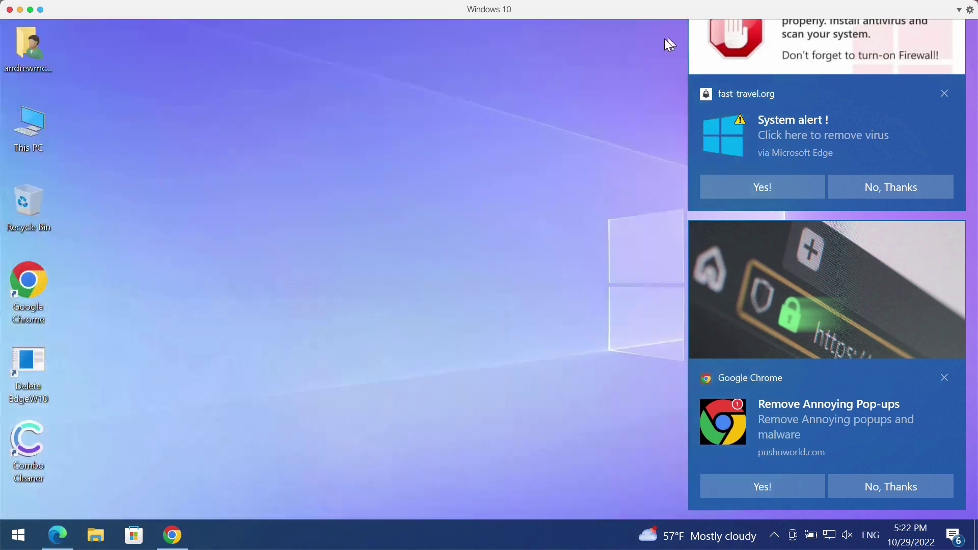
- Launch Combo Cleaner, start a Quick Scan, and open Settings while it runs
{"action": "double_click", "coordinate": [36, 431]}
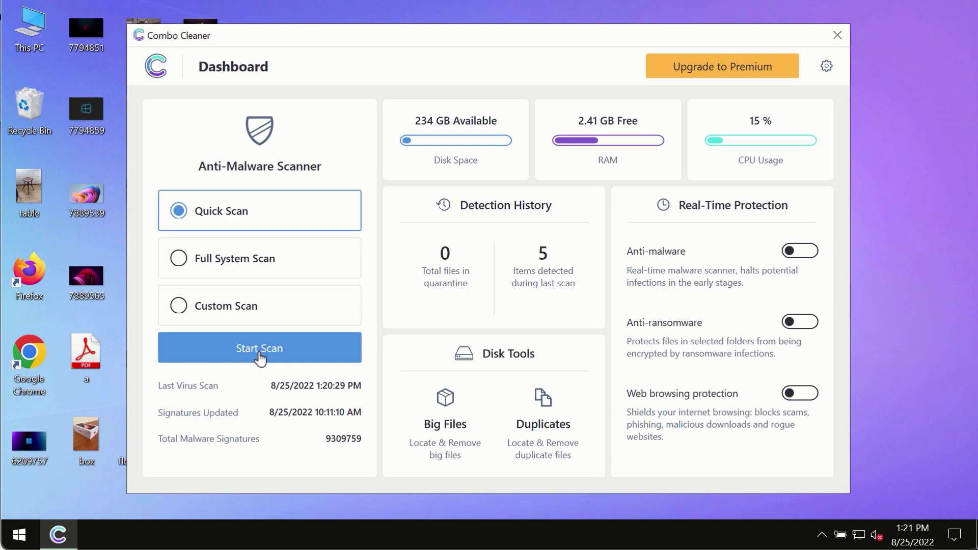
{"action": "left_click", "coordinate": [271, 352]}
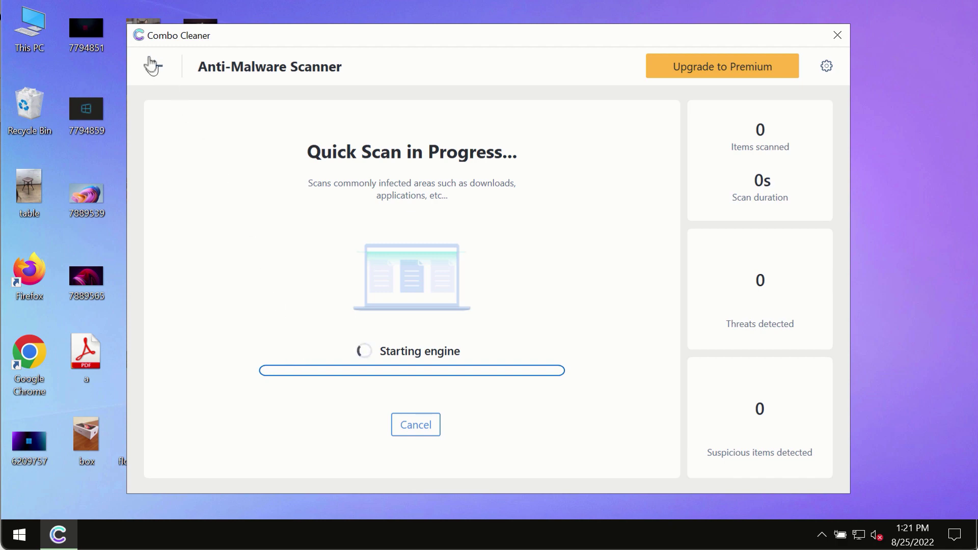
{"action": "left_click", "coordinate": [155, 67]}
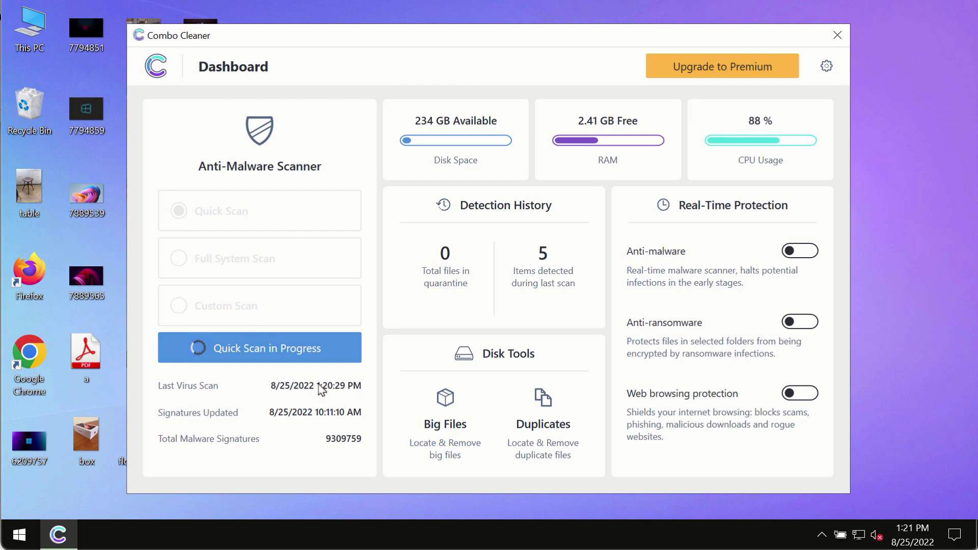
{"action": "left_click", "coordinate": [272, 348]}
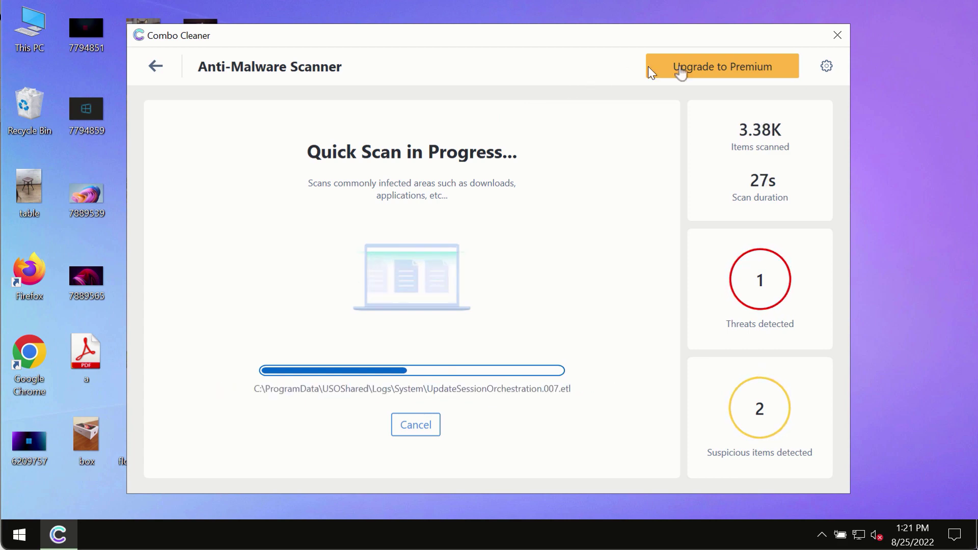
{"action": "left_click", "coordinate": [827, 68]}
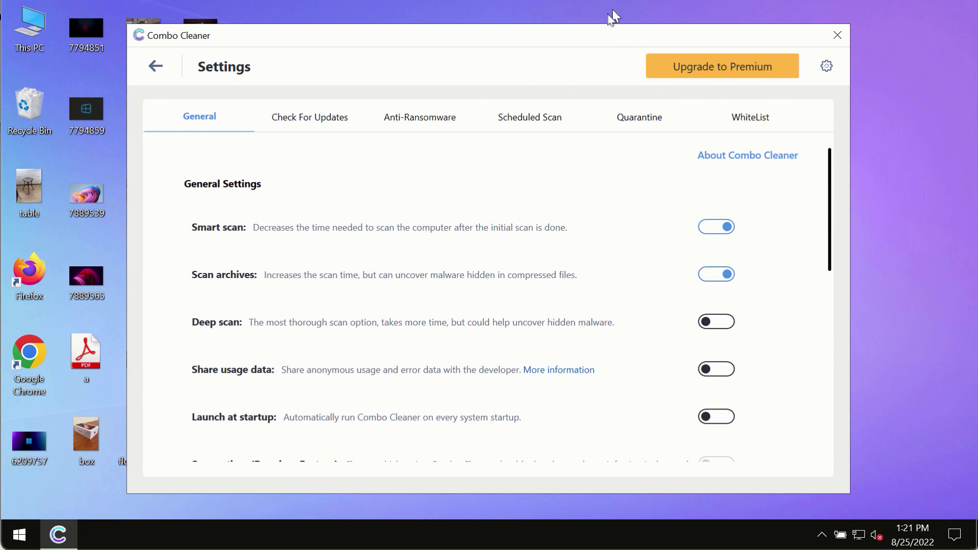
- Check the Anti-Ransomware settings, then go back to the Dashboard
{"action": "left_click", "coordinate": [407, 122]}
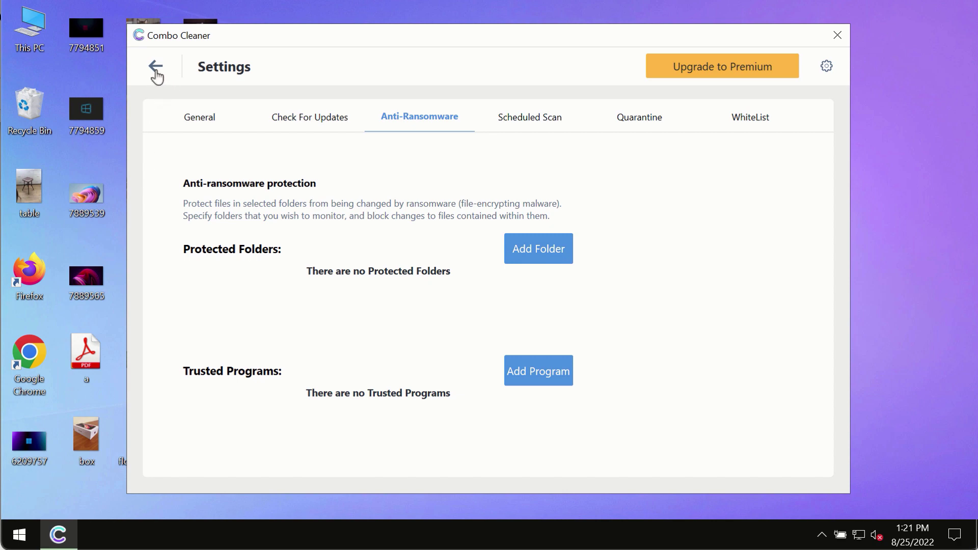
{"action": "left_click", "coordinate": [157, 72]}
- Reopen the running quick scan, now showing 4 threats and 2 suspicious items
{"action": "left_click", "coordinate": [304, 348]}
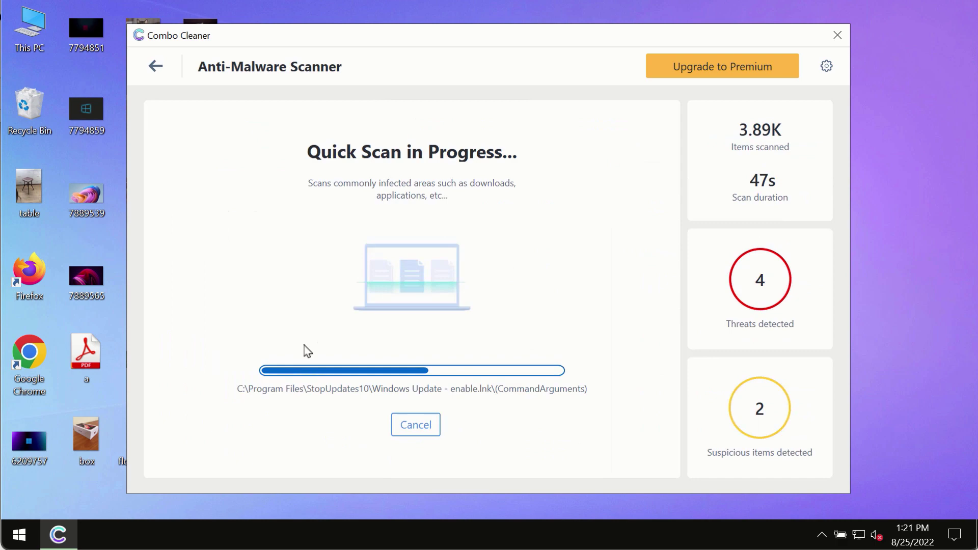